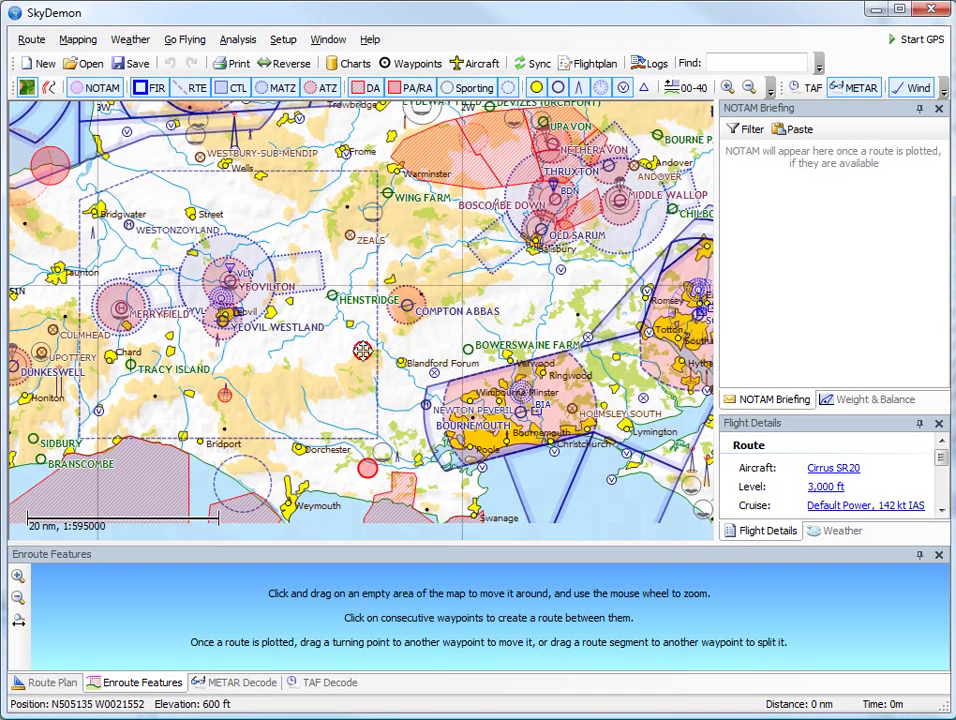
Plot a route Henstridge – Tarrant Rushton – Needles Lighthouse – Cherbourg Maupertus (96 nm, 42 min).
drag(276, 290, 237, 142)
click(291, 170)
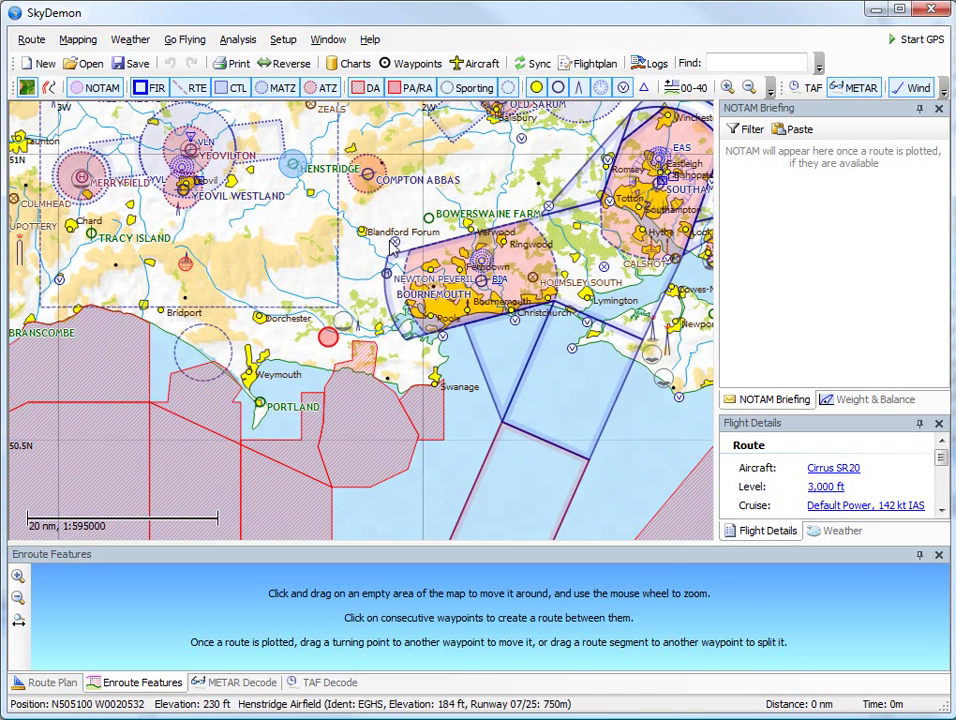
click(395, 245)
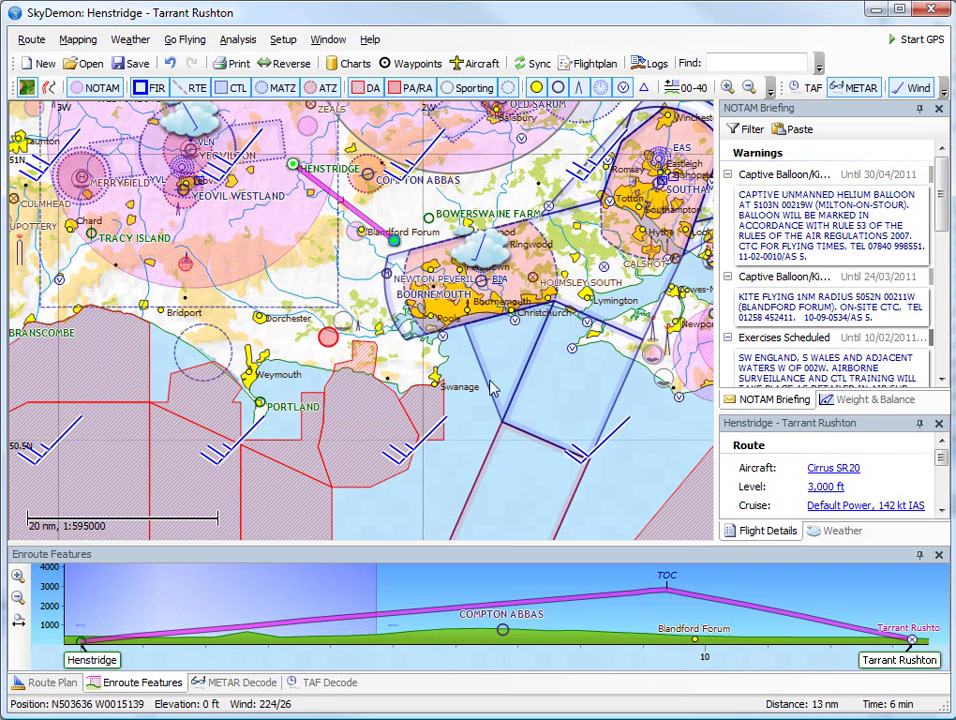
click(571, 352)
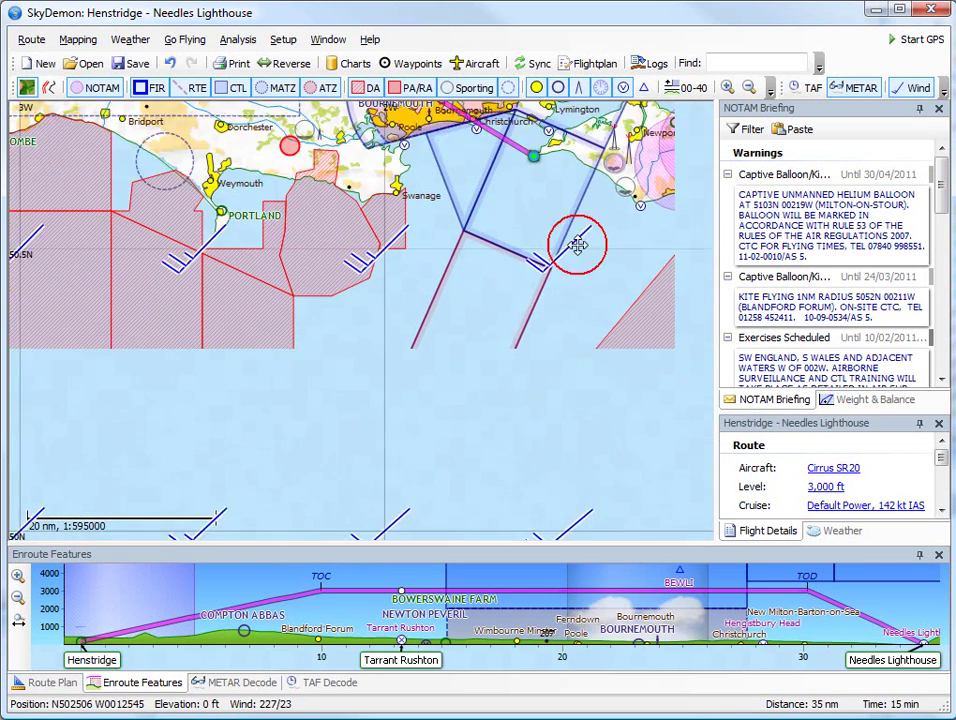
drag(613, 484, 491, 245)
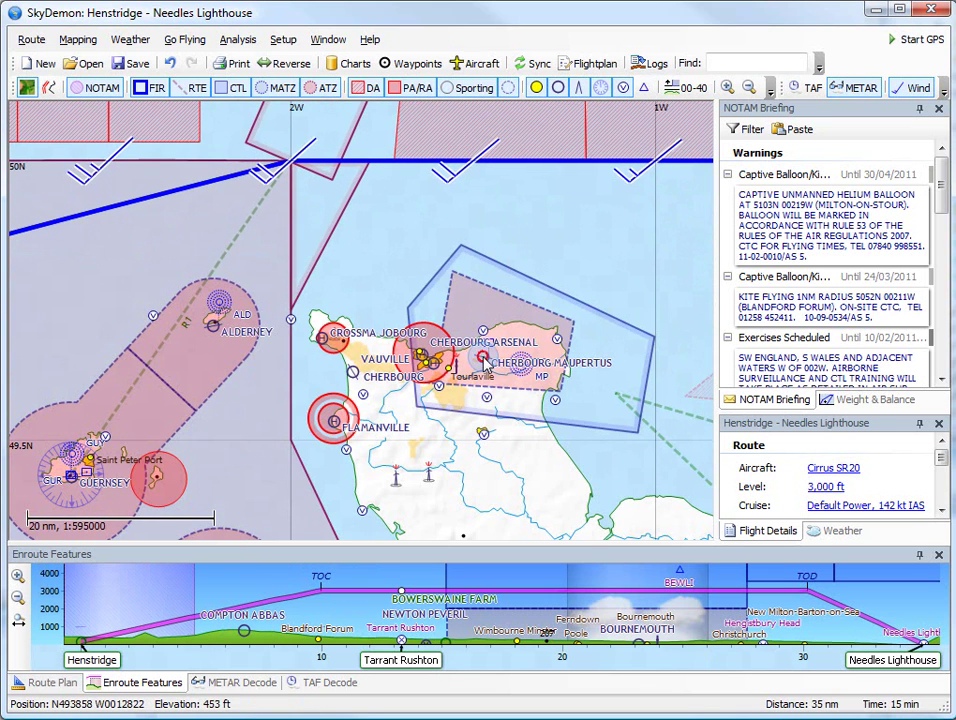
click(483, 356)
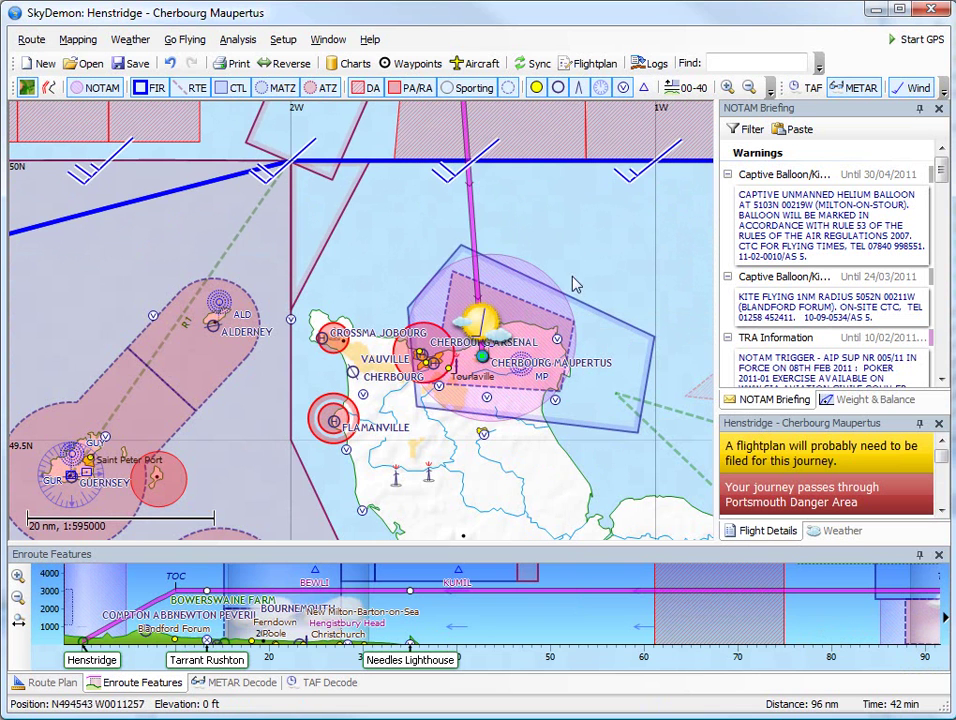
drag(532, 212, 634, 502)
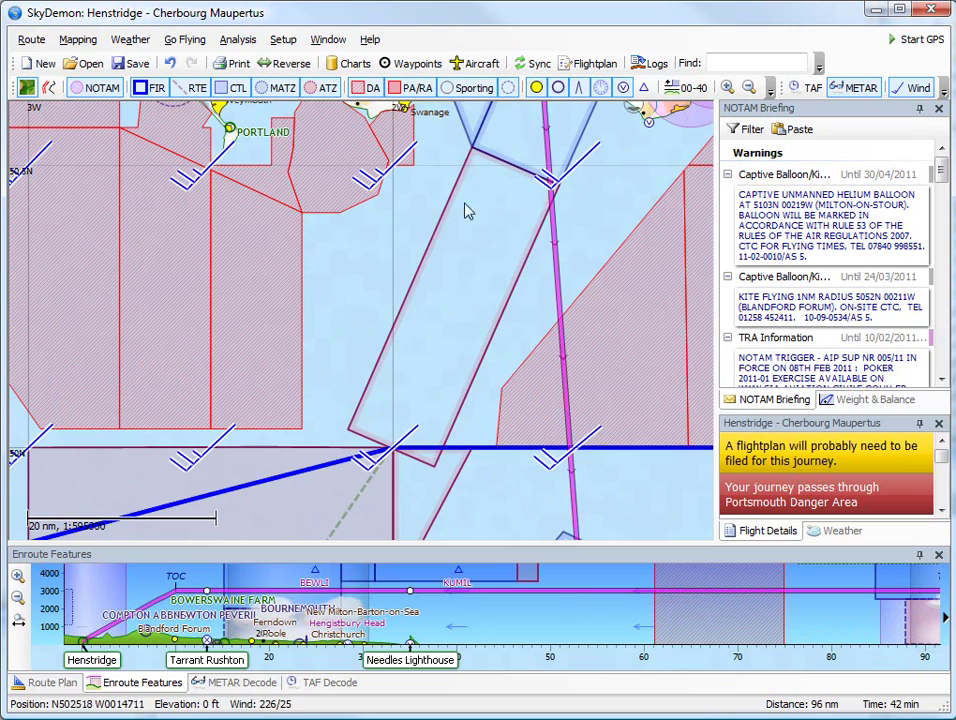
drag(435, 165, 475, 449)
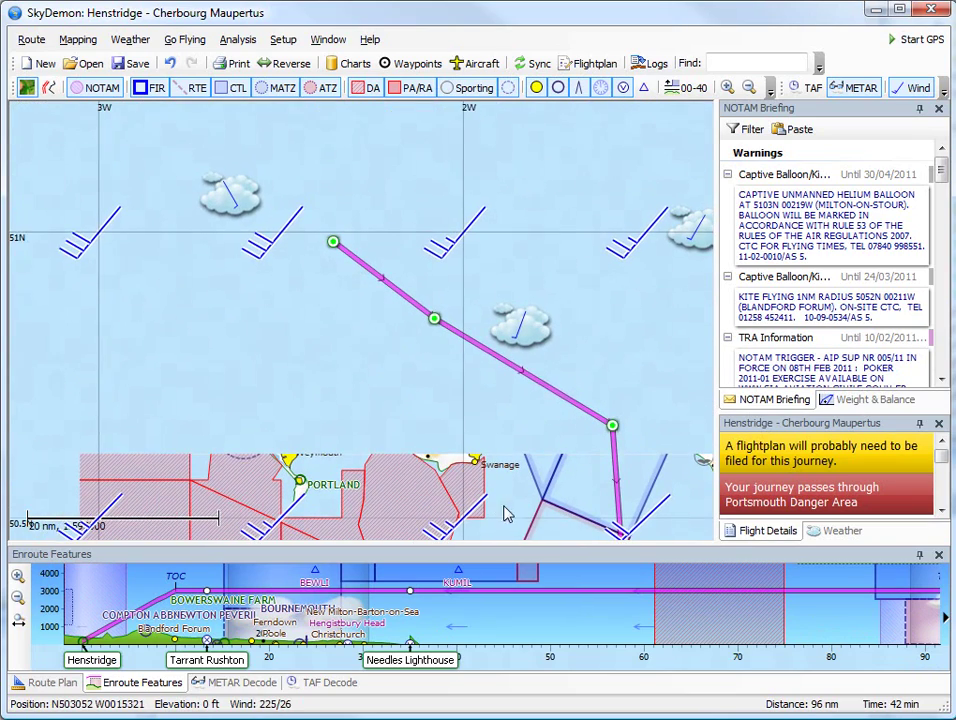
drag(366, 332, 463, 405)
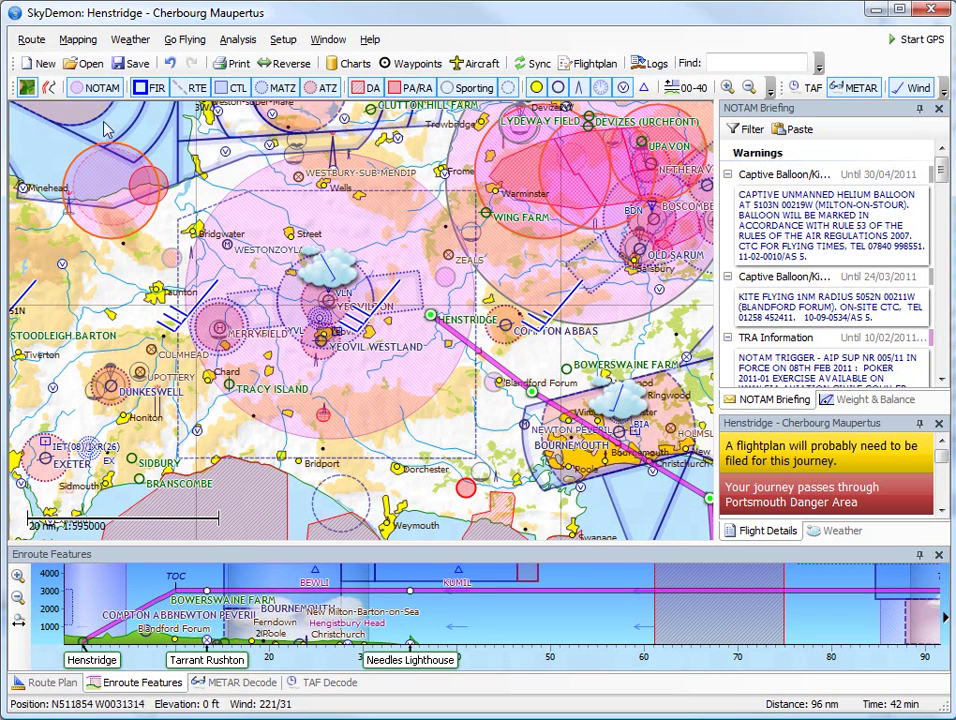
Discard the current route without saving and plot a new Yeovilton–Minehead route (34 nm, 15 min).
click(38, 64)
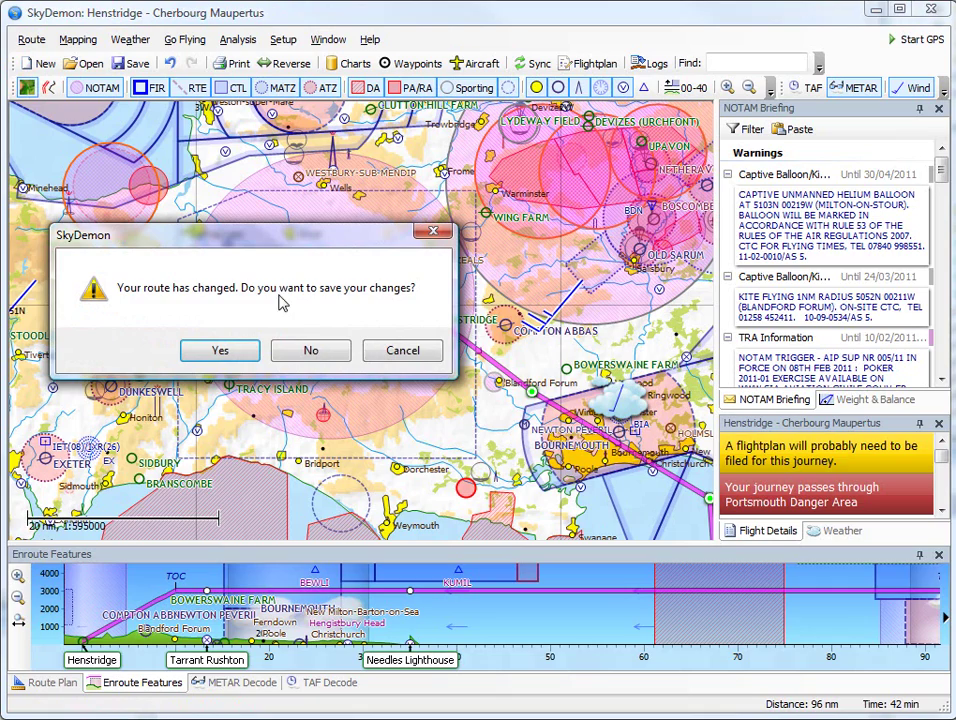
click(325, 358)
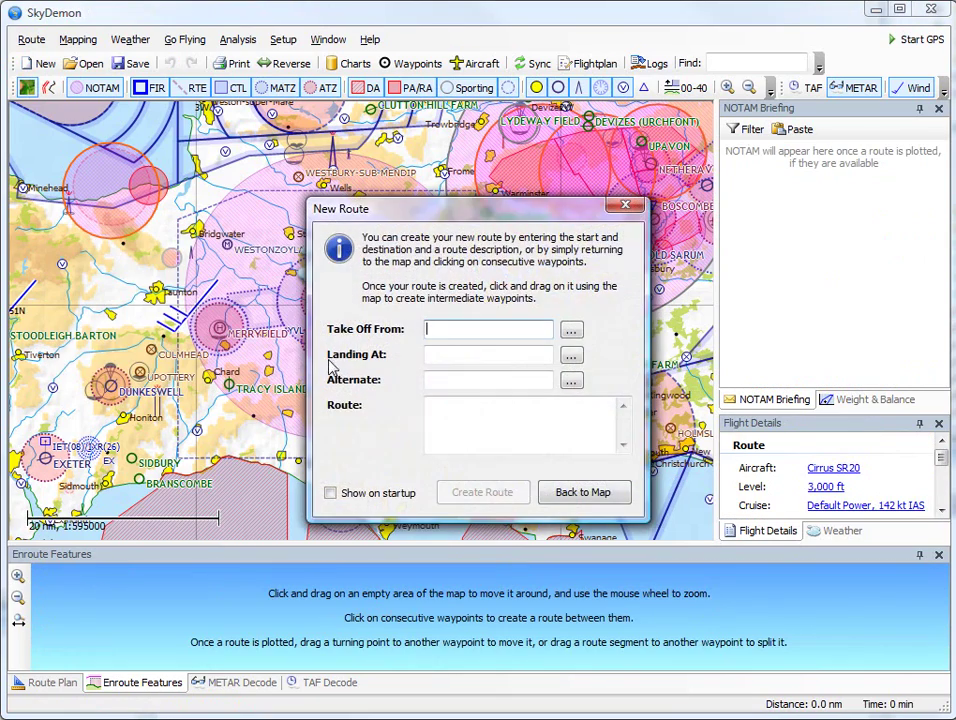
key(Escape)
drag(487, 440, 594, 410)
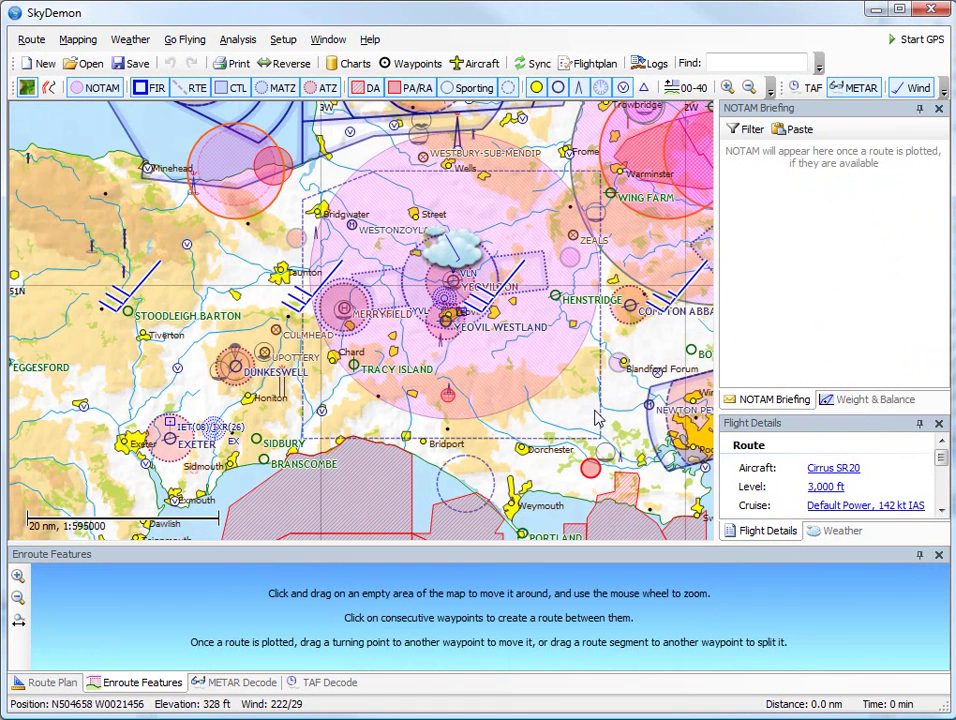
mouse_move(452, 283)
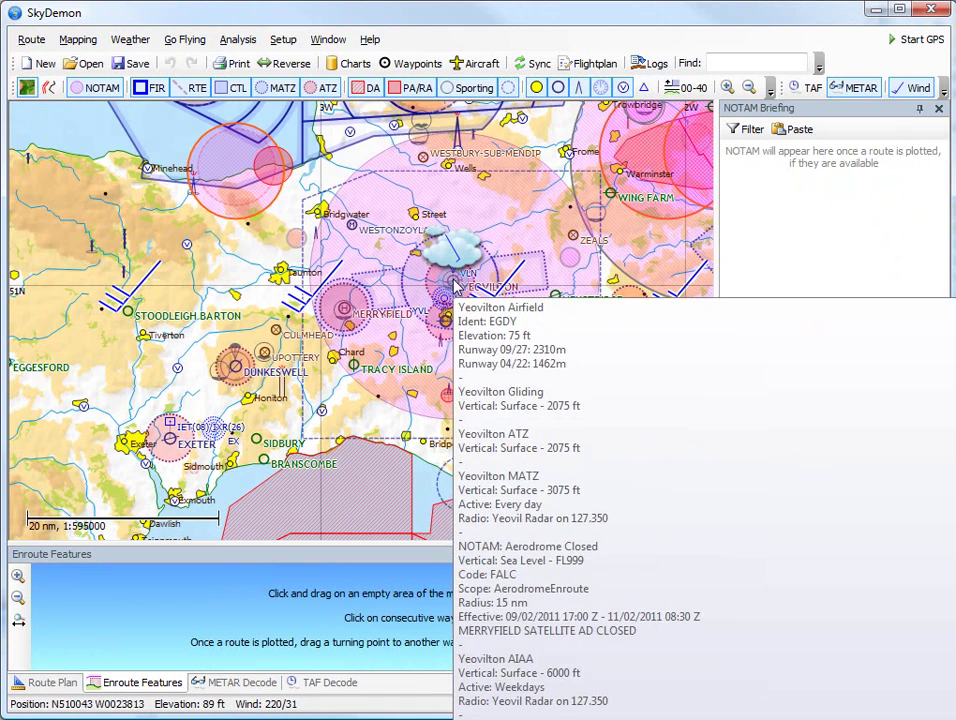
click(148, 172)
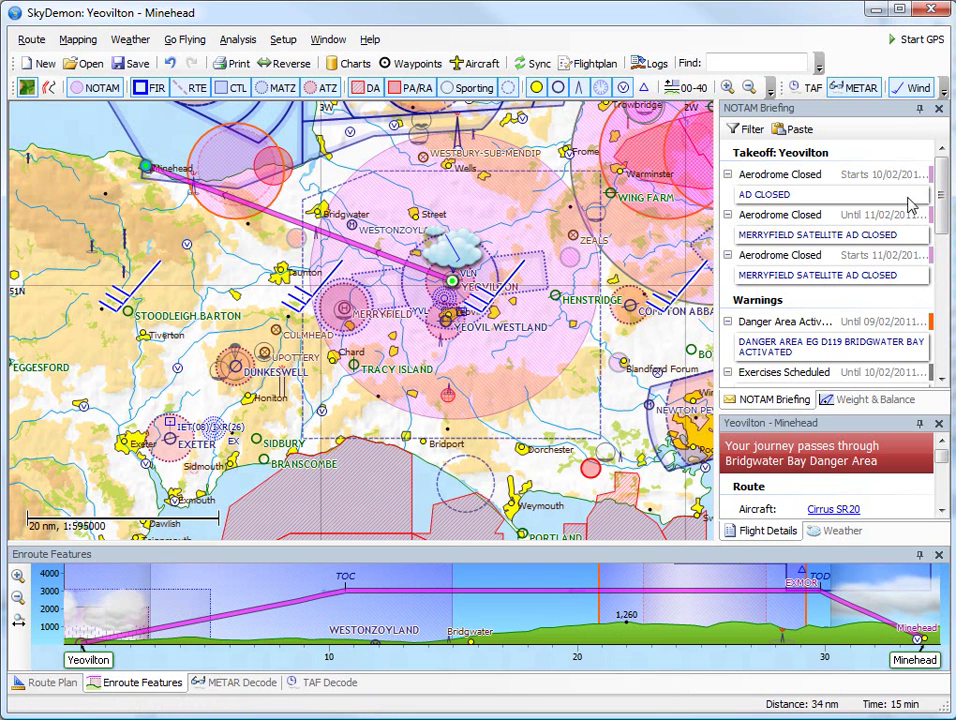
click(943, 188)
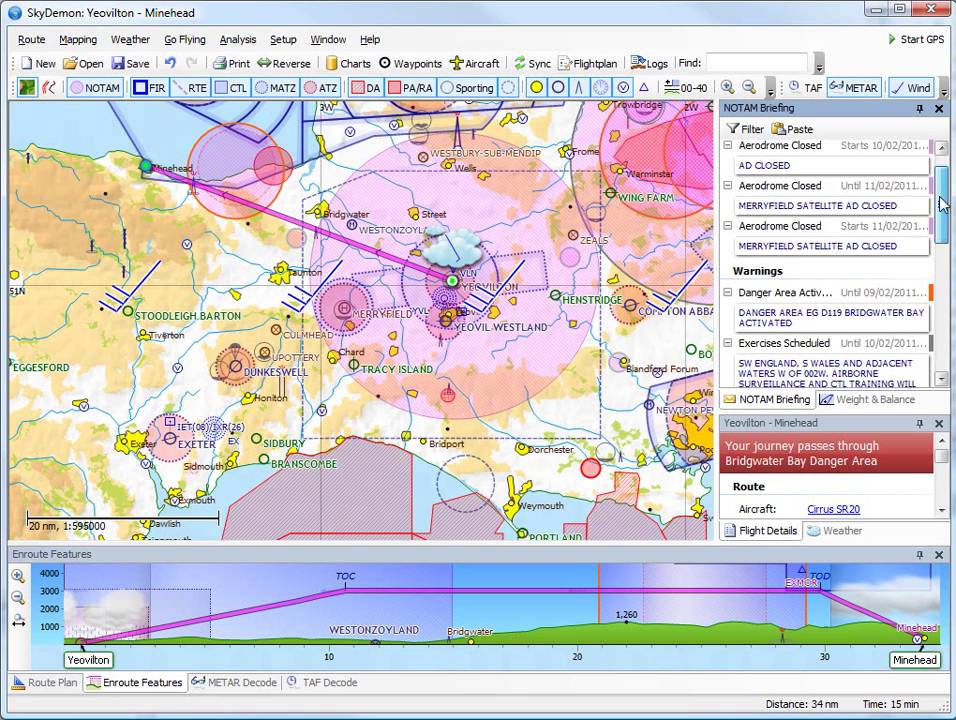
mouse_move(943, 188)
mouse_down()
mouse_move(920, 275)
mouse_move(918, 332)
mouse_up()
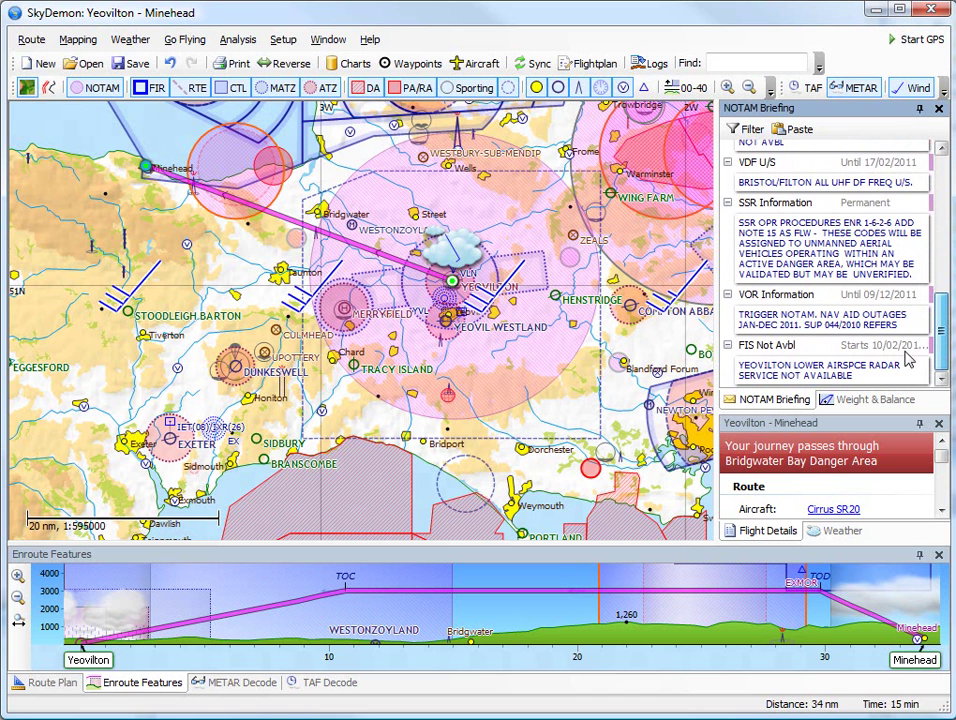
scroll(895, 310, up, 2)
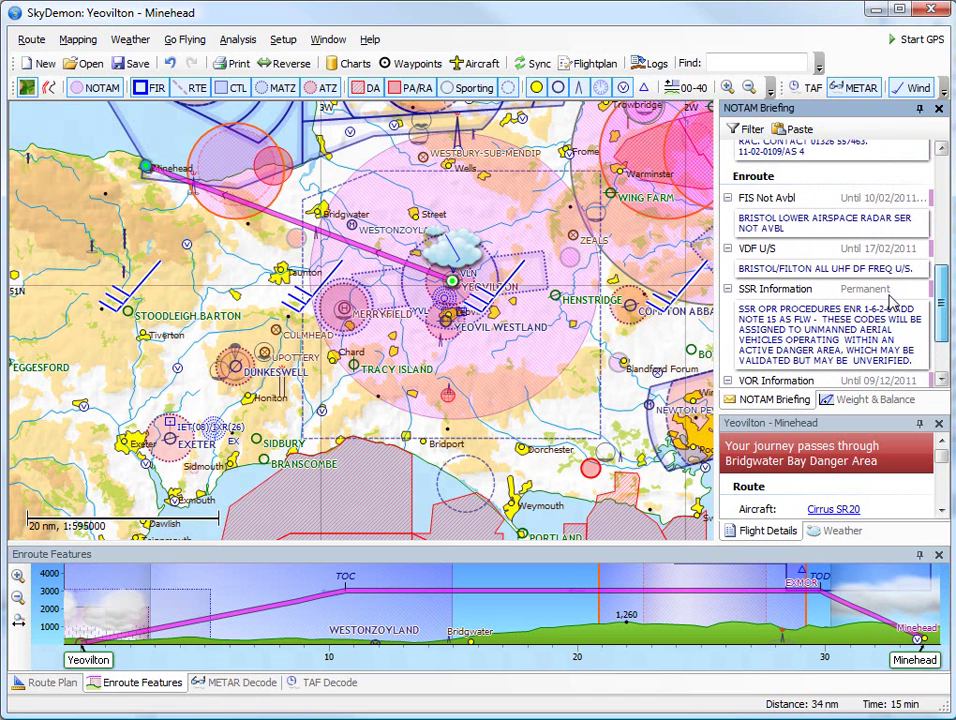
scroll(890, 298, up, 2)
scroll(875, 240, up, 3)
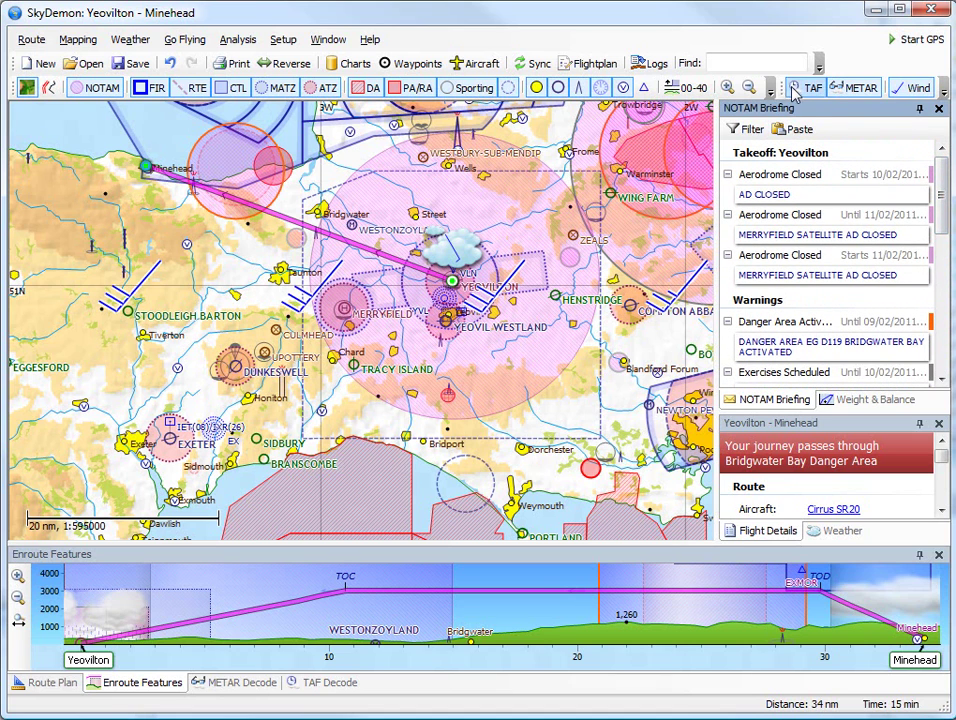
Review the NOTAM filter settings (VFR, within 5 nm and 1000 ft of route) and accept them.
click(745, 130)
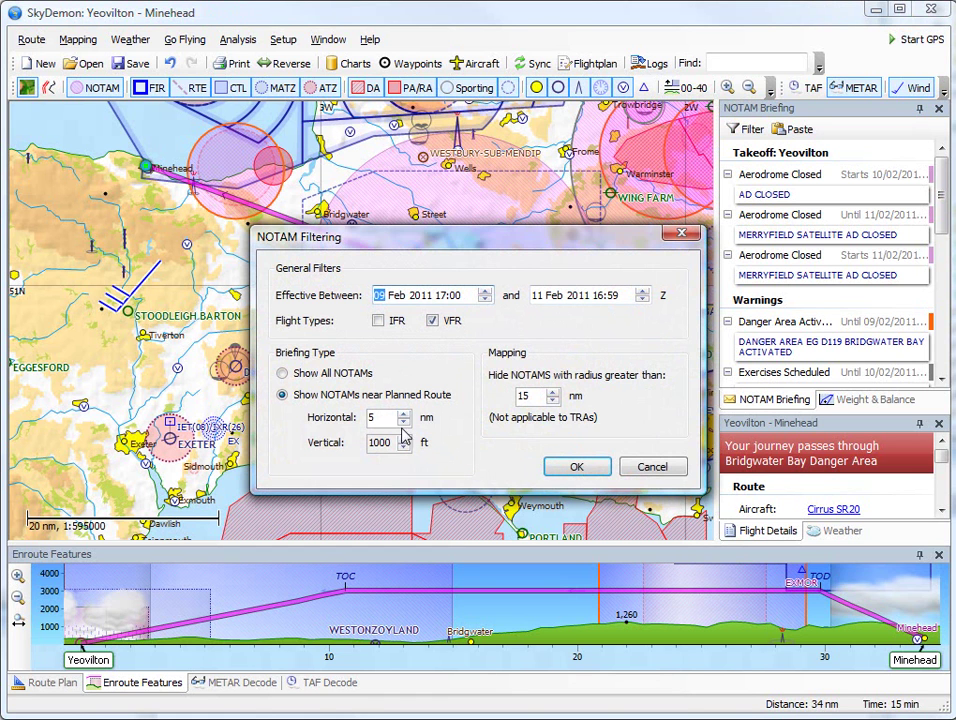
click(596, 471)
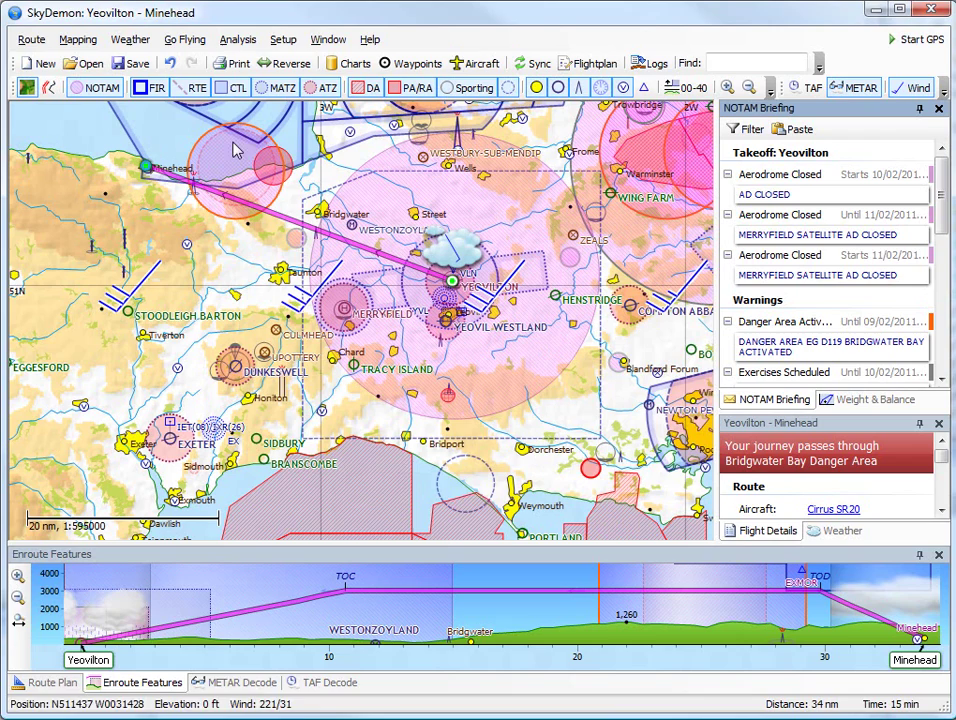
click(232, 64)
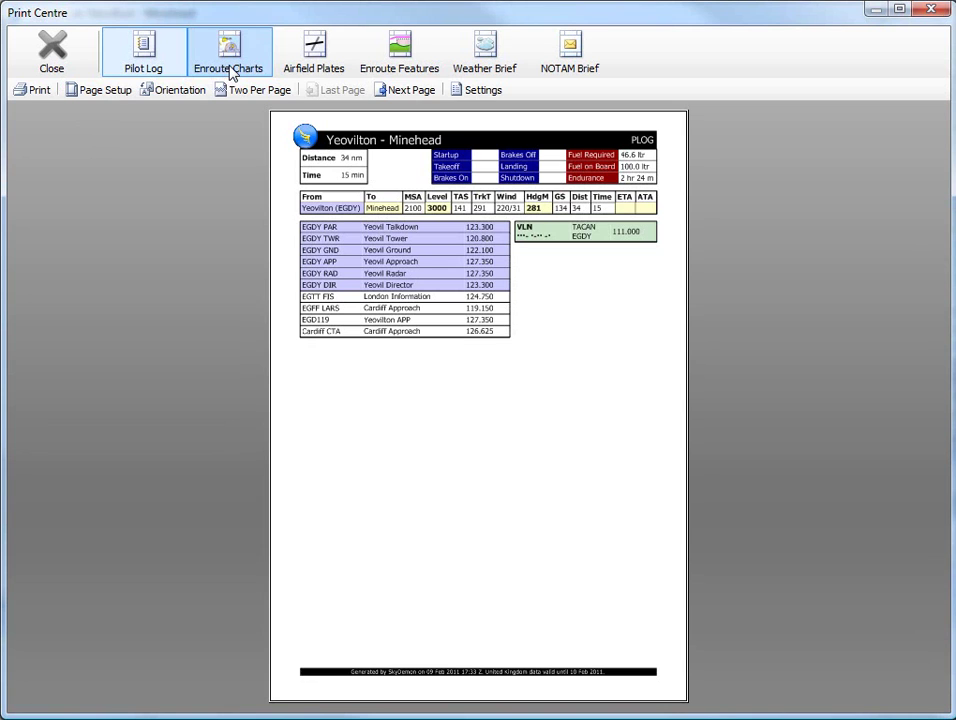
click(574, 66)
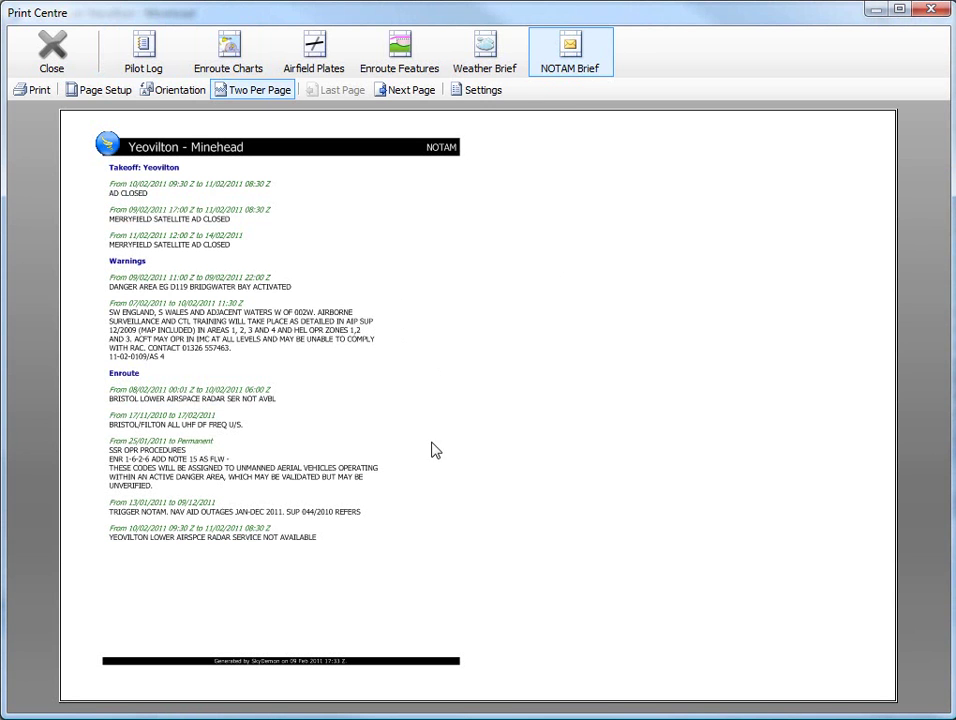
click(78, 68)
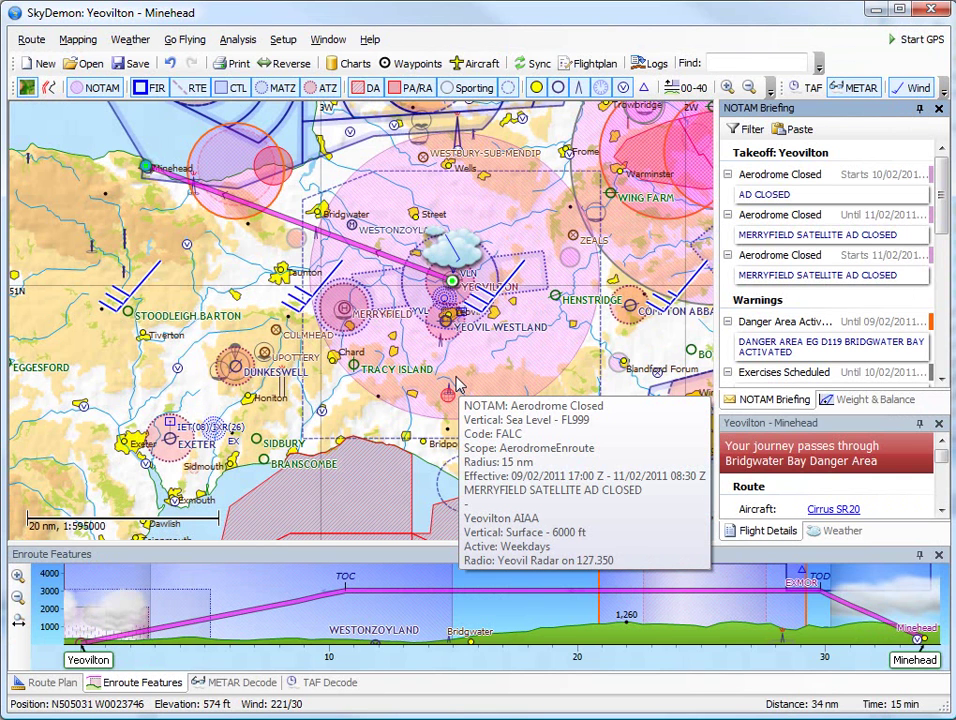
click(748, 88)
click(748, 88)
click(748, 88)
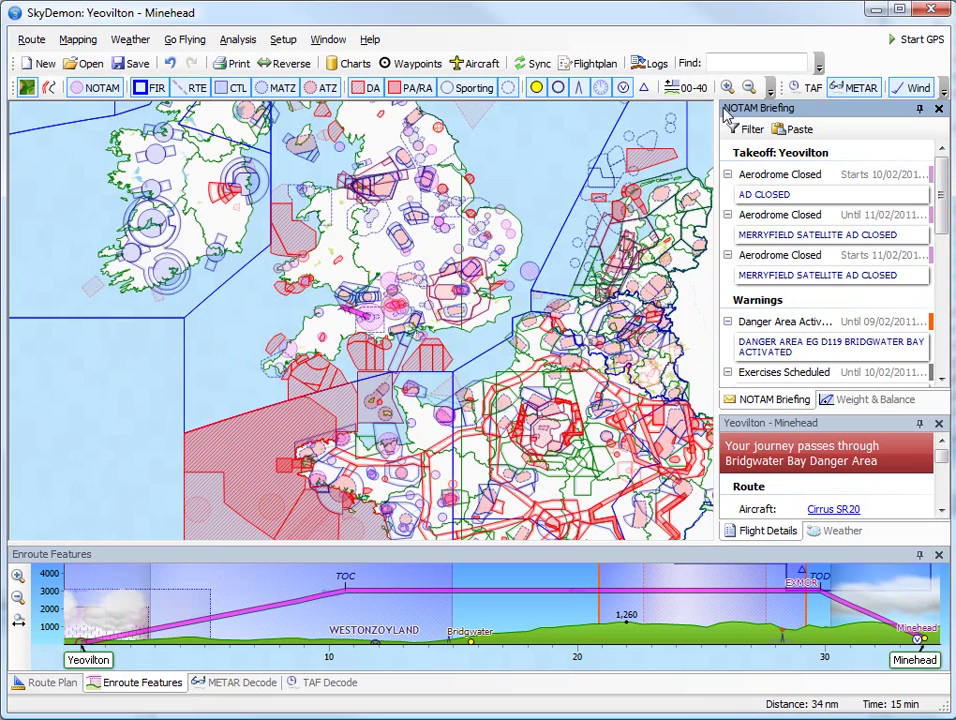
scroll(572, 160, up, 2)
drag(572, 160, 277, 449)
scroll(512, 207, up, 3)
Copy the selected Naviair Norwegian NOTAM text from Internet Explorer.
key(alt+Tab)
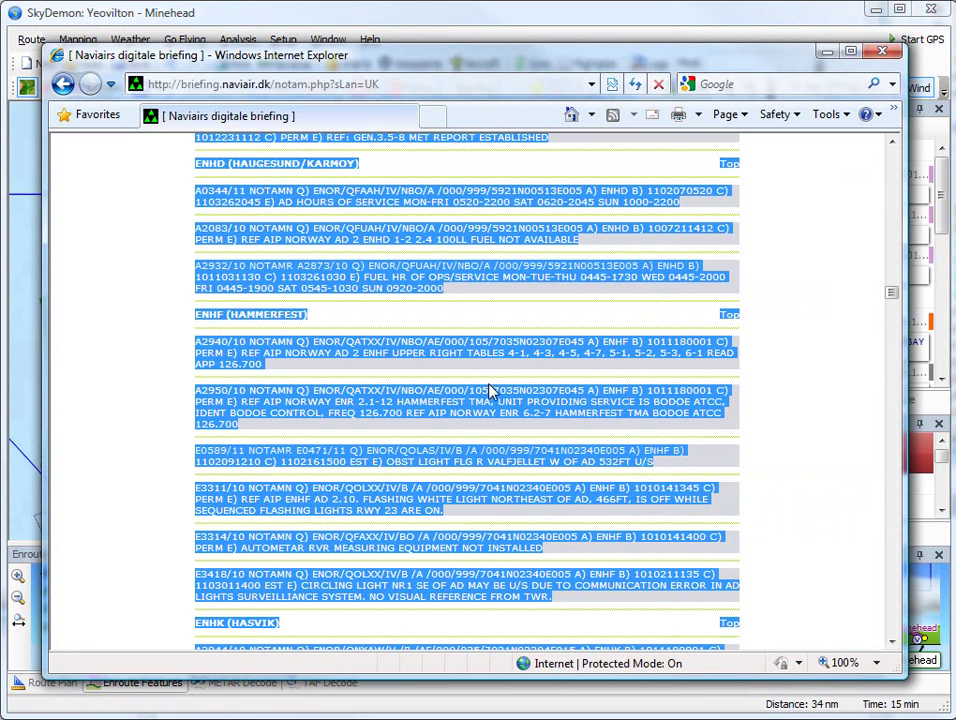
right_click(345, 287)
click(389, 315)
Paste the copied NOTAMs into SkyDemon's briefing with FIR ENOR, loading 308 NOTAMs.
click(514, 36)
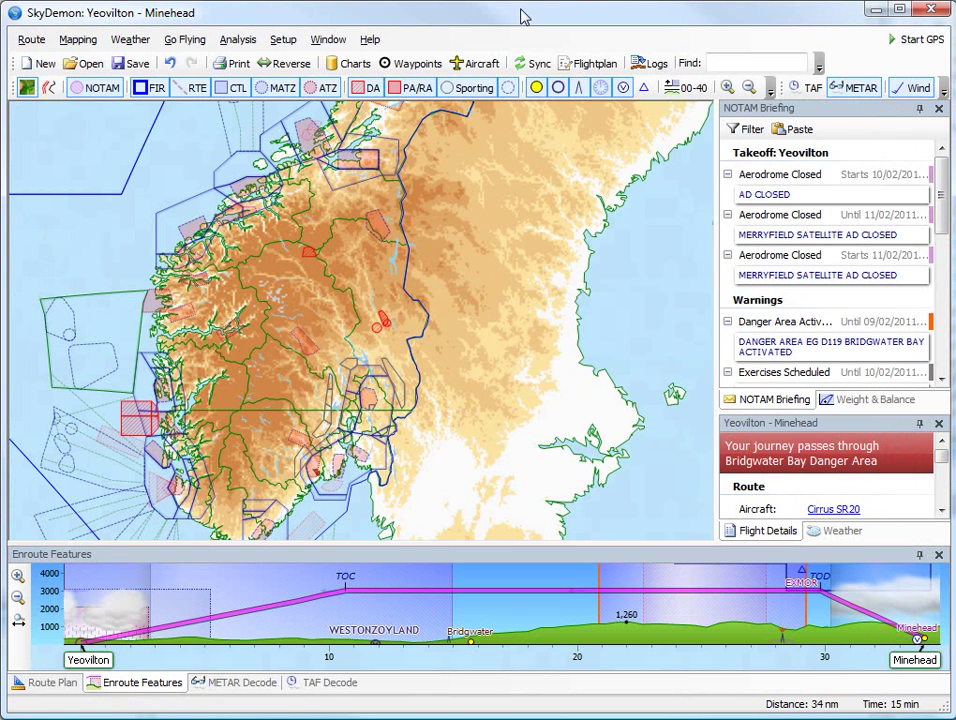
click(795, 130)
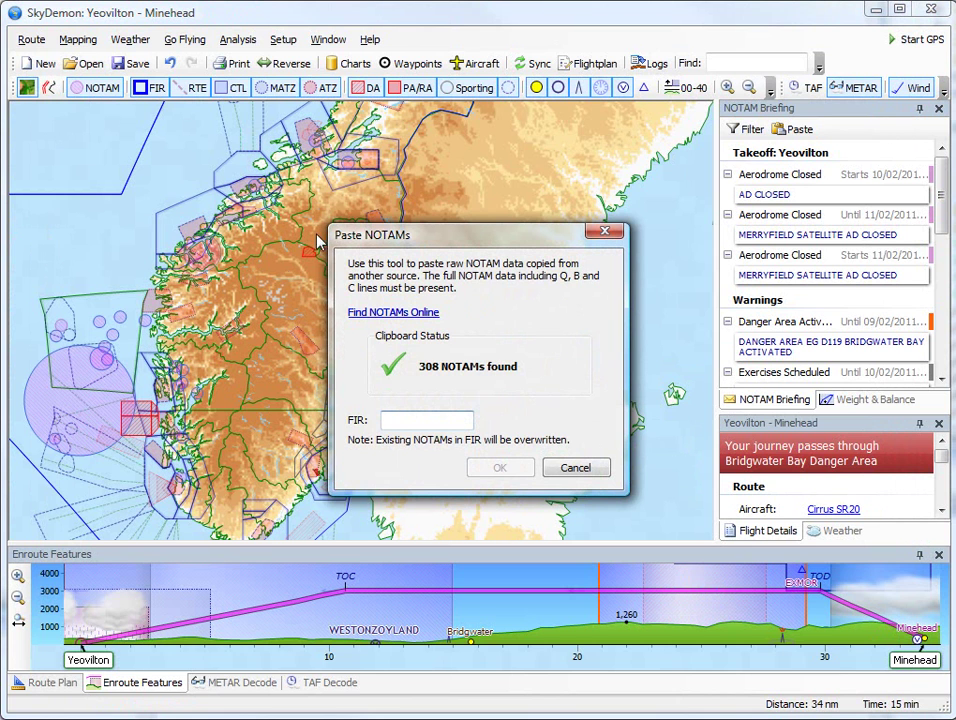
text(ENOR)
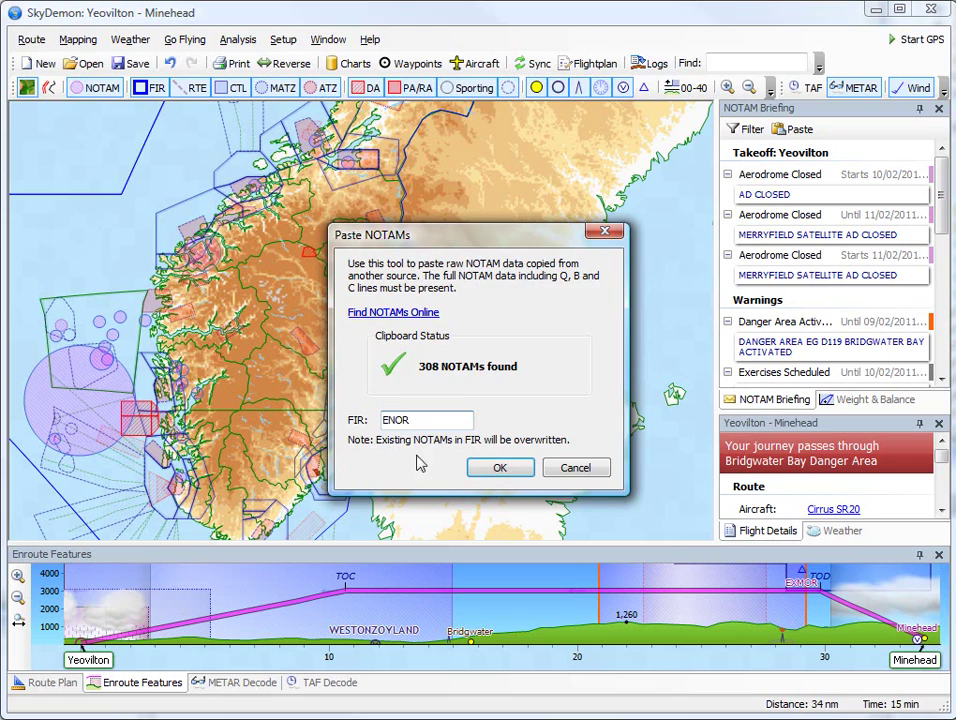
click(499, 467)
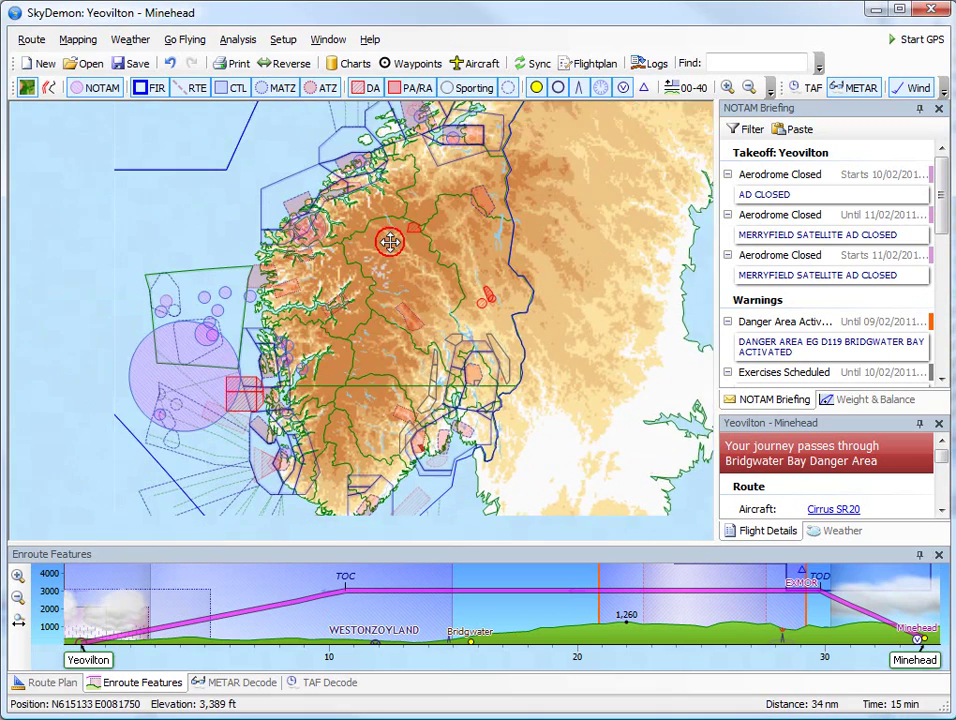
Zoom in on the Bergen area and discard the Yeovilton route without saving.
drag(390, 241, 367, 295)
scroll(298, 350, up, 2)
scroll(305, 365, up, 1)
scroll(315, 380, up, 1)
scroll(325, 400, up, 1)
scroll(380, 338, up, 2)
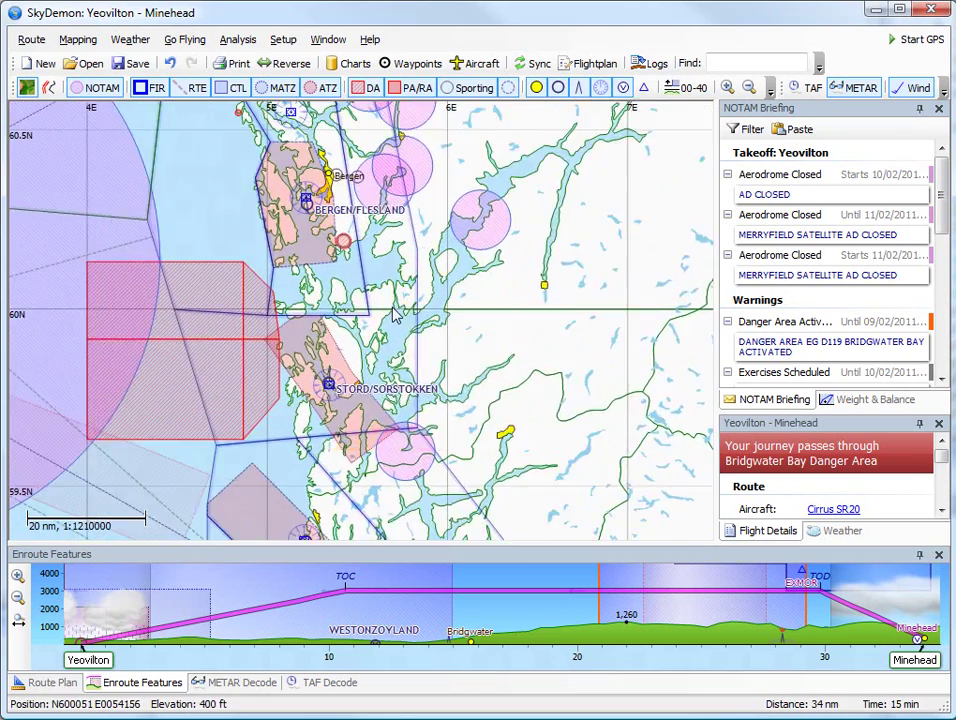
click(44, 65)
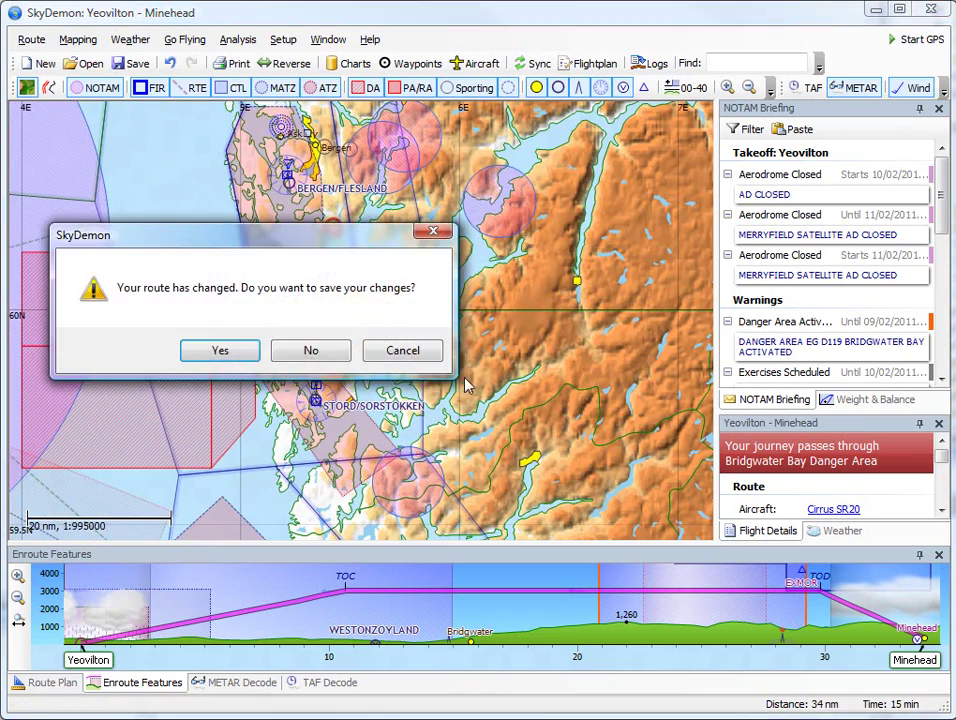
click(311, 352)
click(583, 489)
Plot a route from Stord/Sorstokken to Bergen/Flesland (30 nm, 11 minutes).
scroll(344, 394, up, 1)
scroll(340, 394, up, 1)
drag(388, 196, 481, 513)
click(364, 221)
mouse_move(943, 172)
mouse_down()
mouse_move(946, 348)
mouse_move(946, 175)
mouse_up()
drag(466, 390, 470, 373)
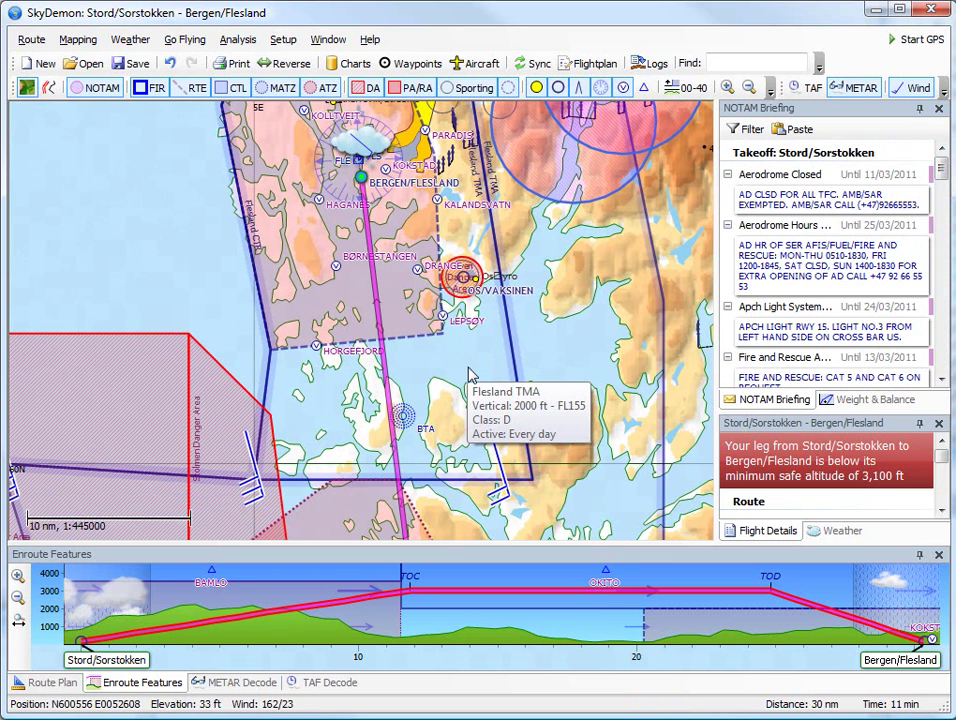